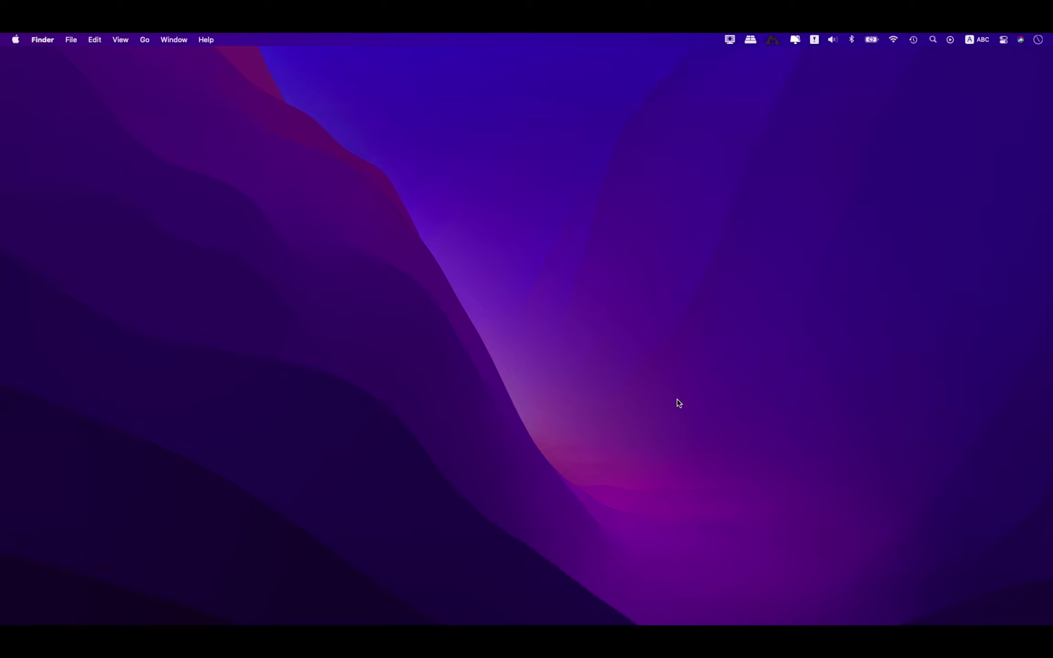
- Launch Blender 2.93.2 by searching 'blender' in Launchpad
{"action": "key", "text": "F4"}
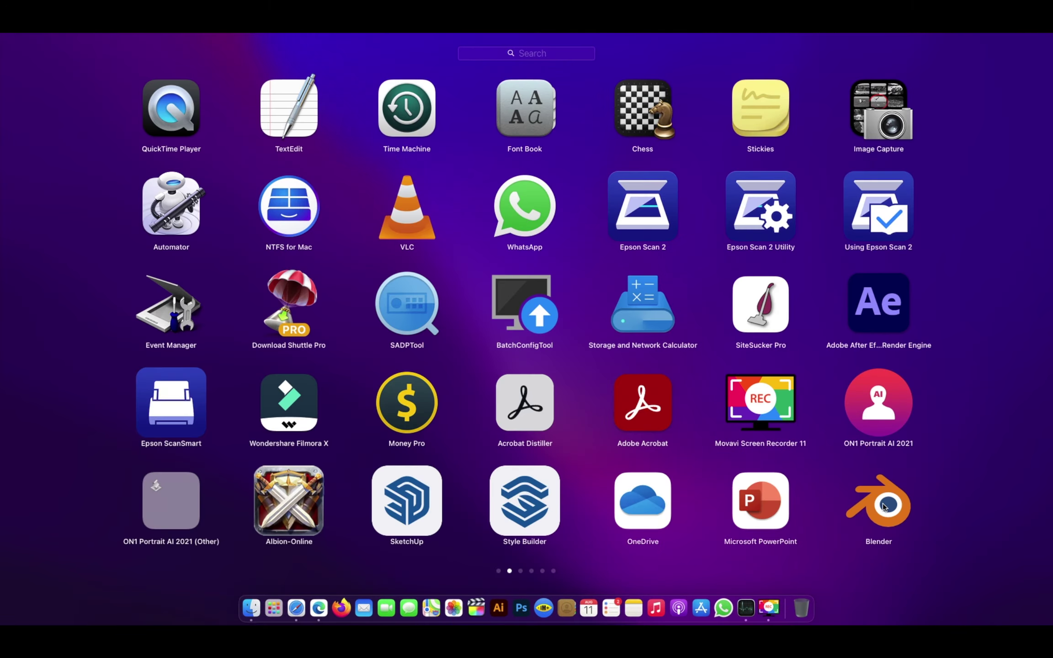
{"action": "type", "text": "blender"}
{"action": "key", "text": "Return"}
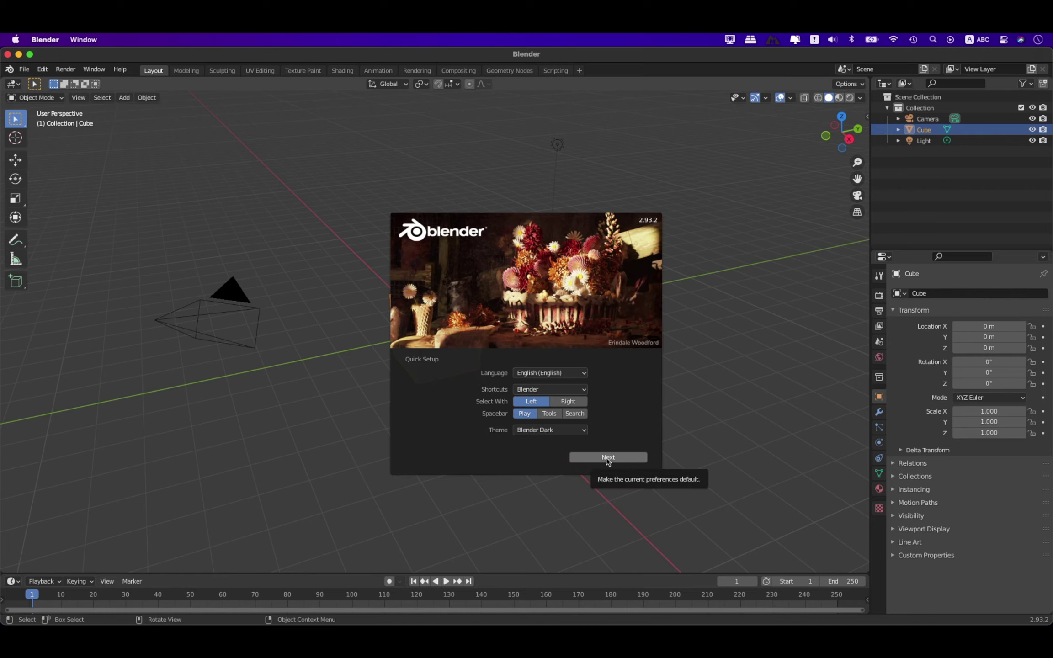
- Accept Quick Setup defaults, start a General file, and check the About box shows 2.93.2
{"action": "left_click", "coordinate": [608, 457]}
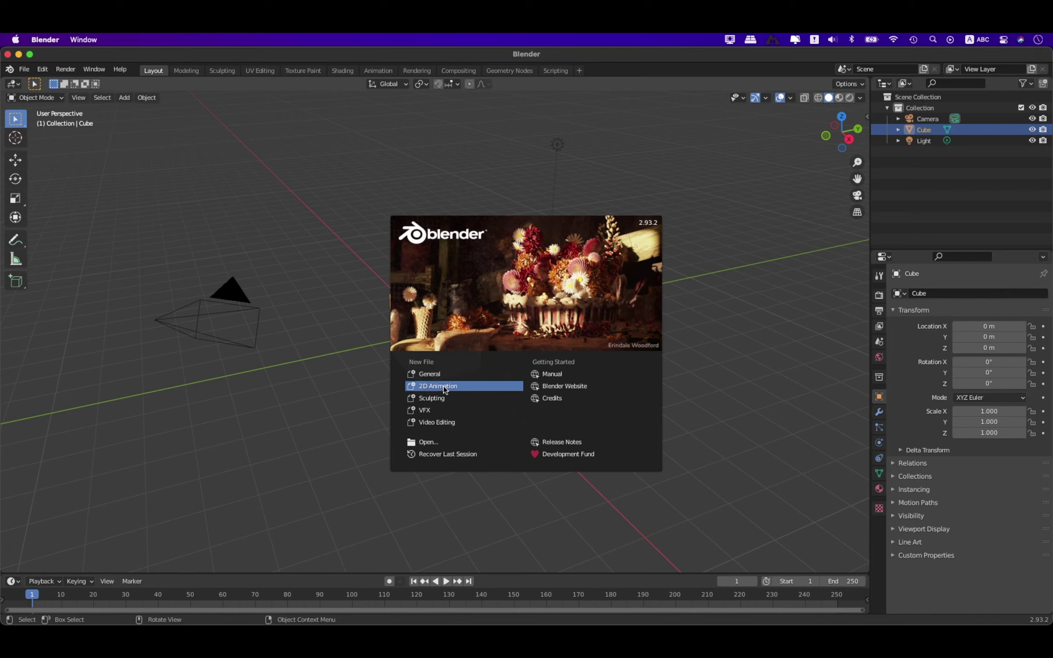
{"action": "left_click", "coordinate": [423, 374]}
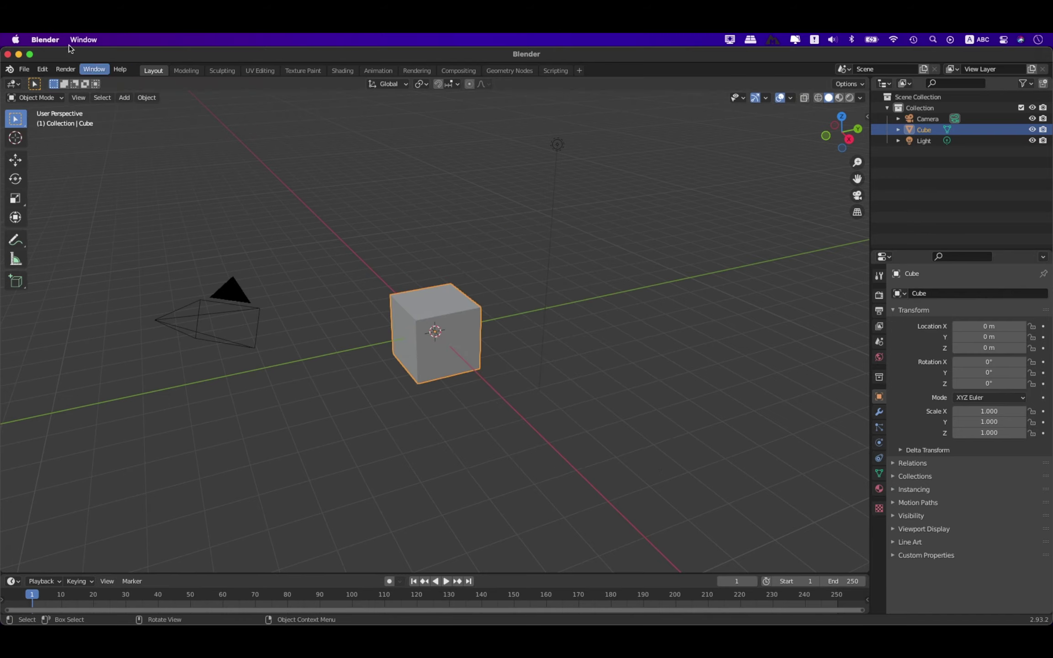
{"action": "left_click", "coordinate": [46, 40]}
{"action": "left_click", "coordinate": [52, 52]}
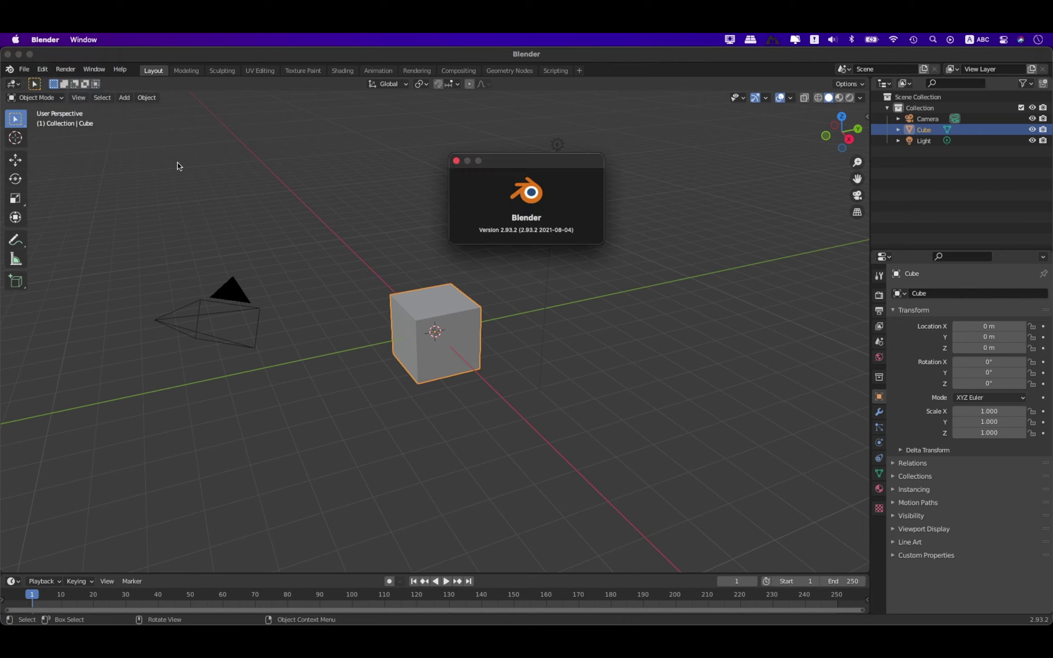
{"action": "left_click", "coordinate": [456, 160]}
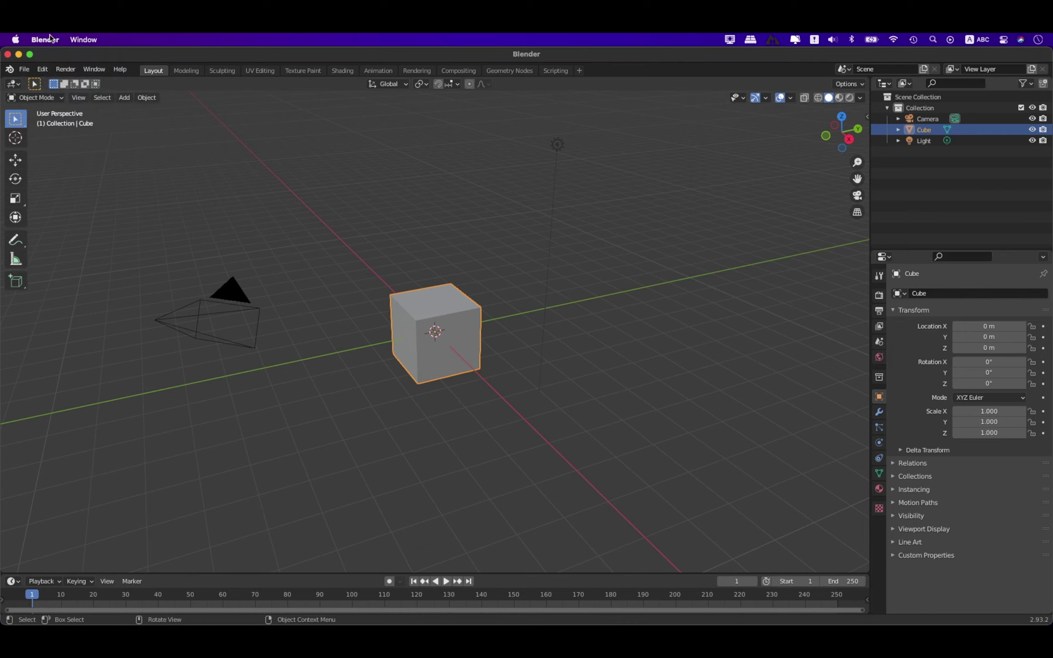
{"action": "left_click", "coordinate": [45, 39]}
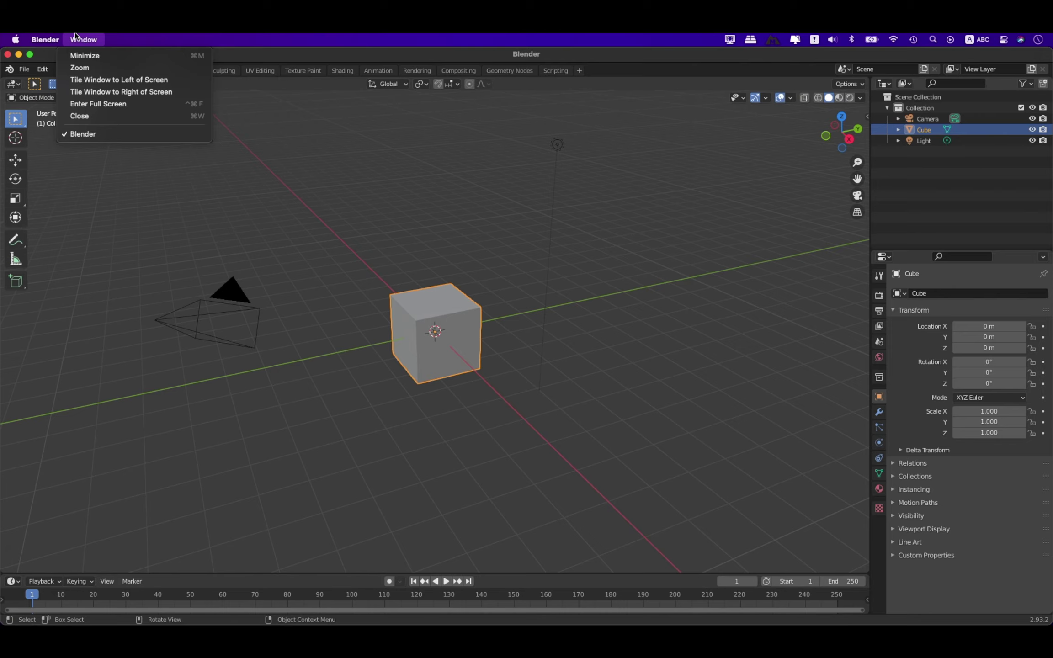
{"action": "left_click", "coordinate": [75, 36]}
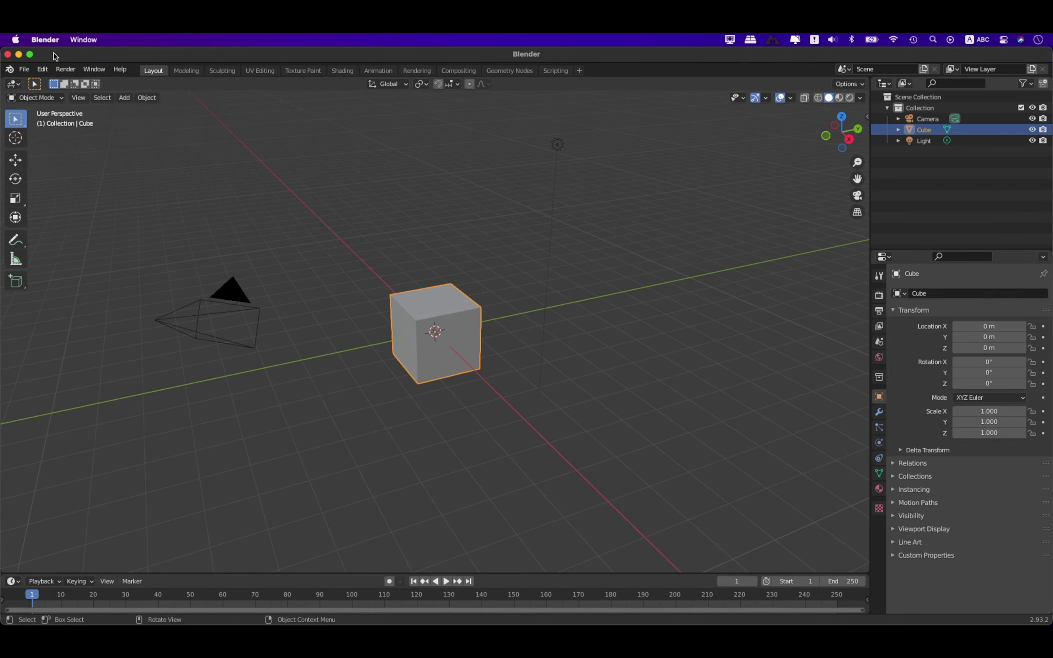
{"action": "left_click", "coordinate": [11, 69]}
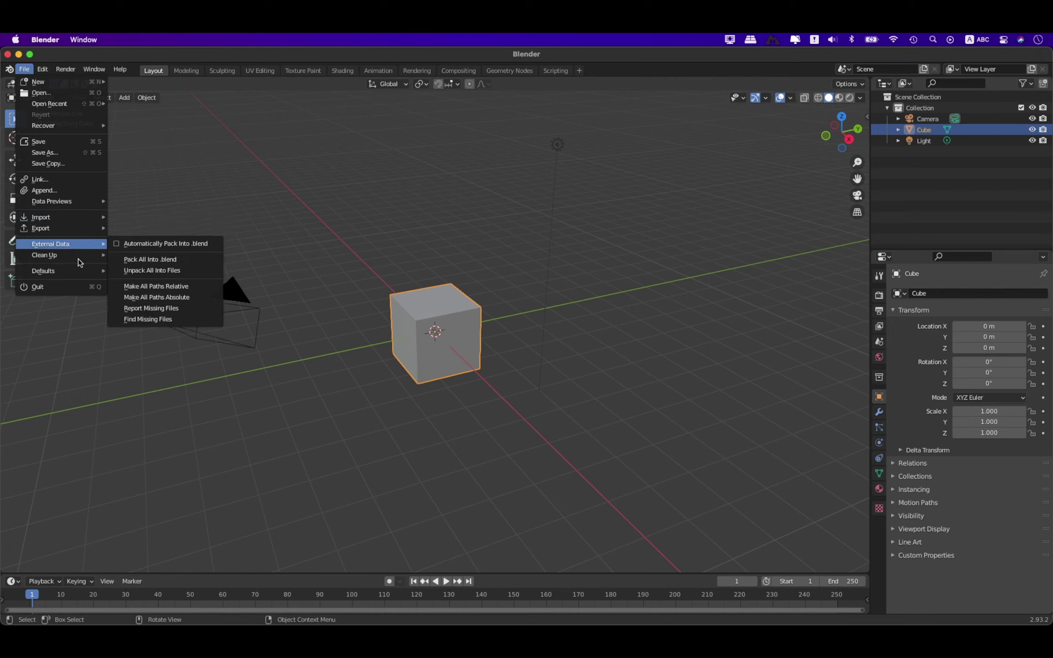
{"action": "mouse_move", "coordinate": [43, 270]}
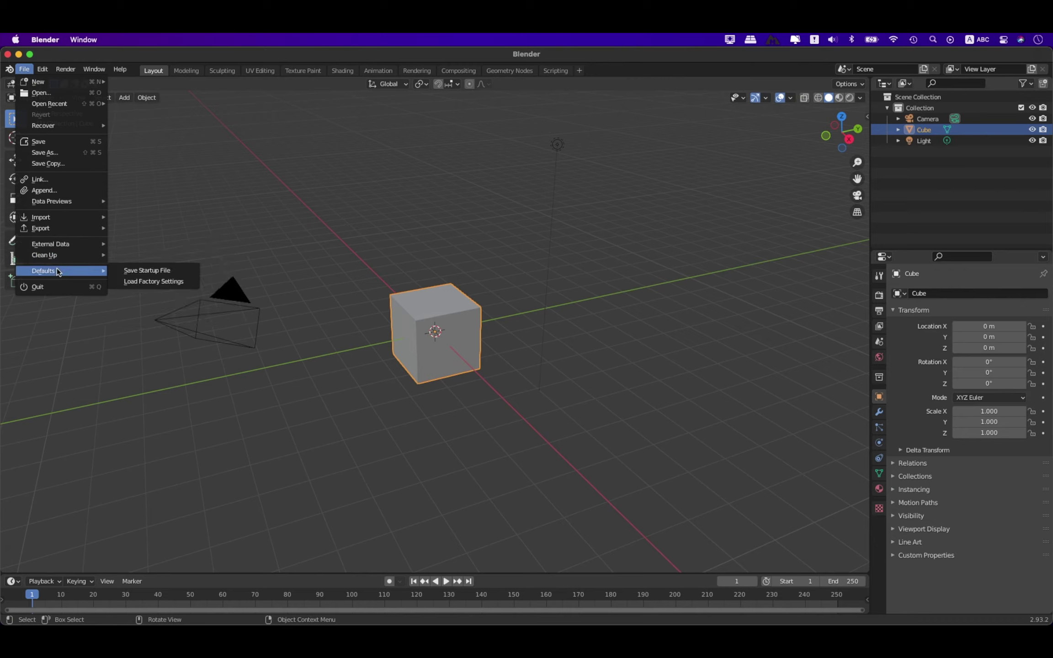
{"action": "left_click", "coordinate": [43, 70]}
{"action": "left_click", "coordinate": [43, 70]}
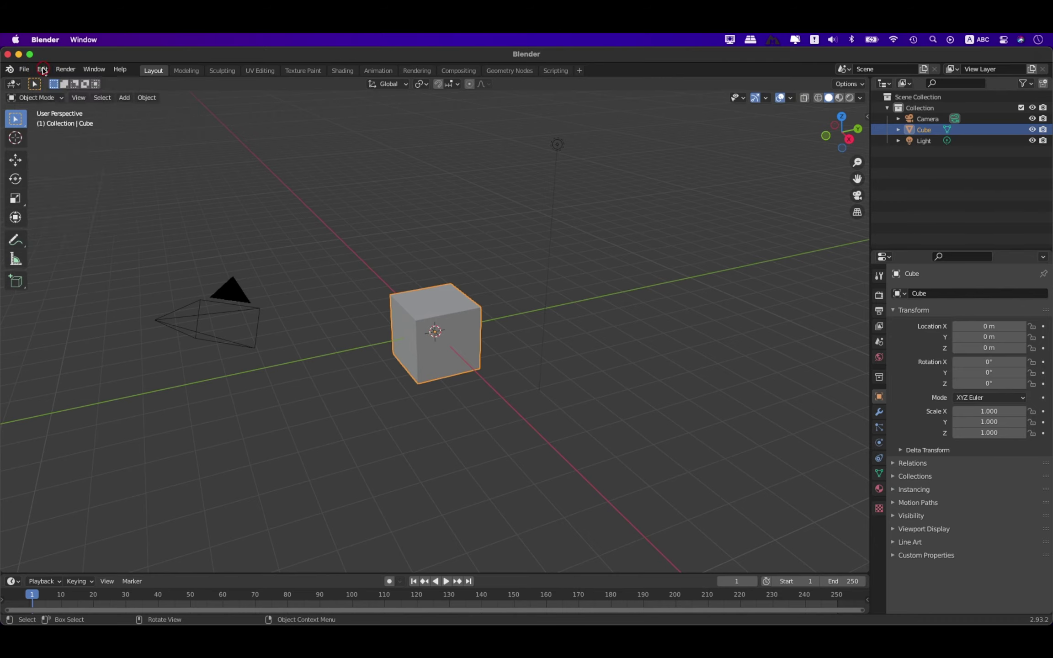
{"action": "left_click", "coordinate": [61, 70]}
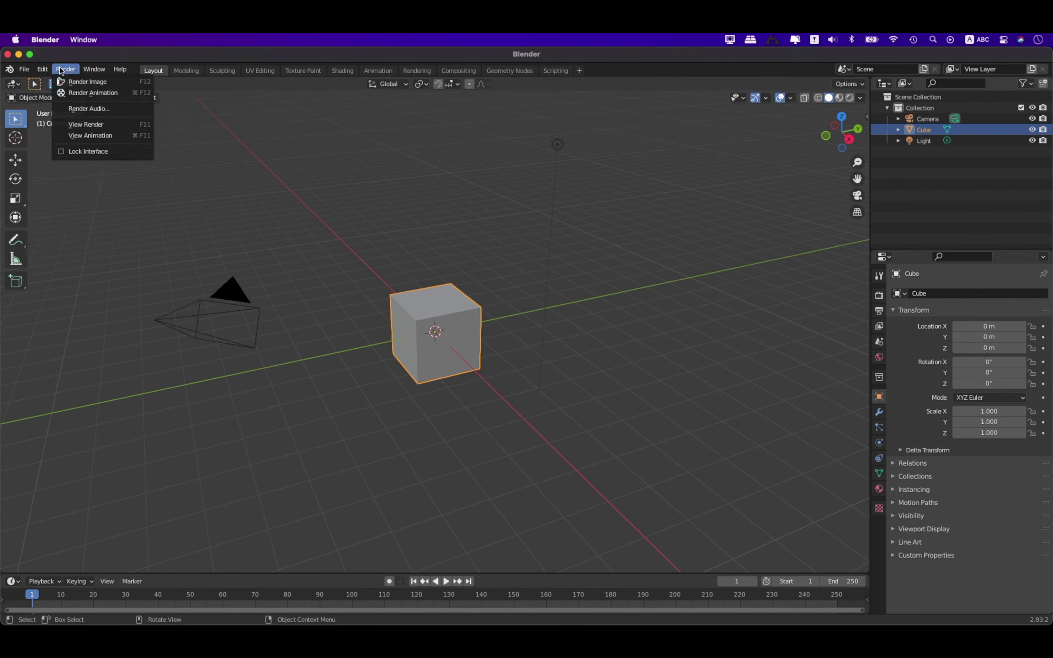
{"action": "mouse_move", "coordinate": [120, 69]}
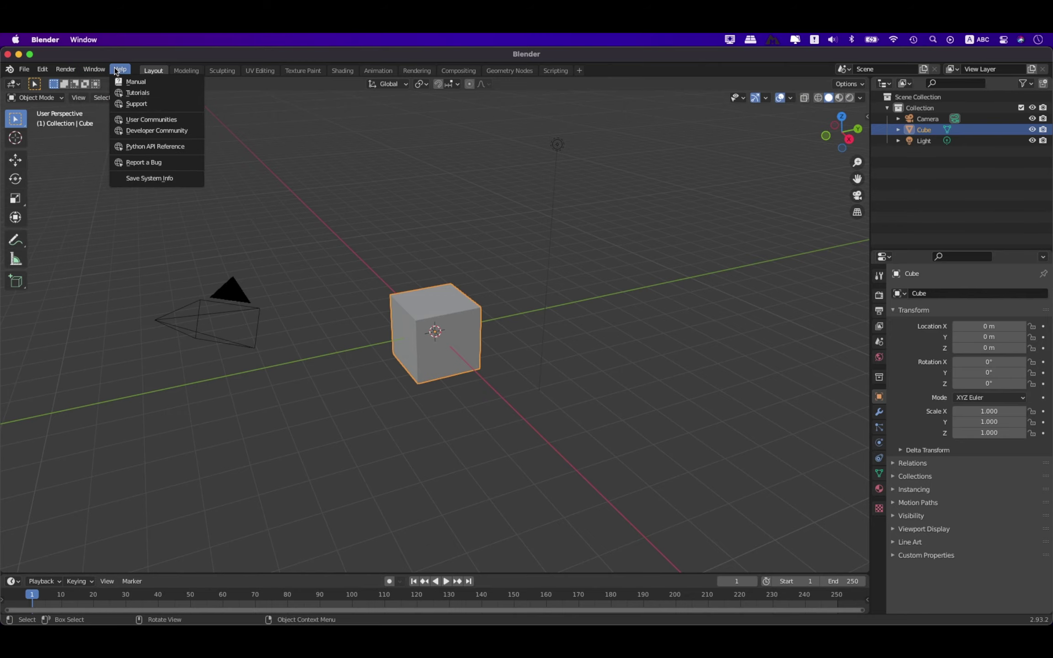
- Visit the Modeling, Sculpting, UV Editing and Texture Paint workspaces in turn
{"action": "left_click", "coordinate": [152, 72]}
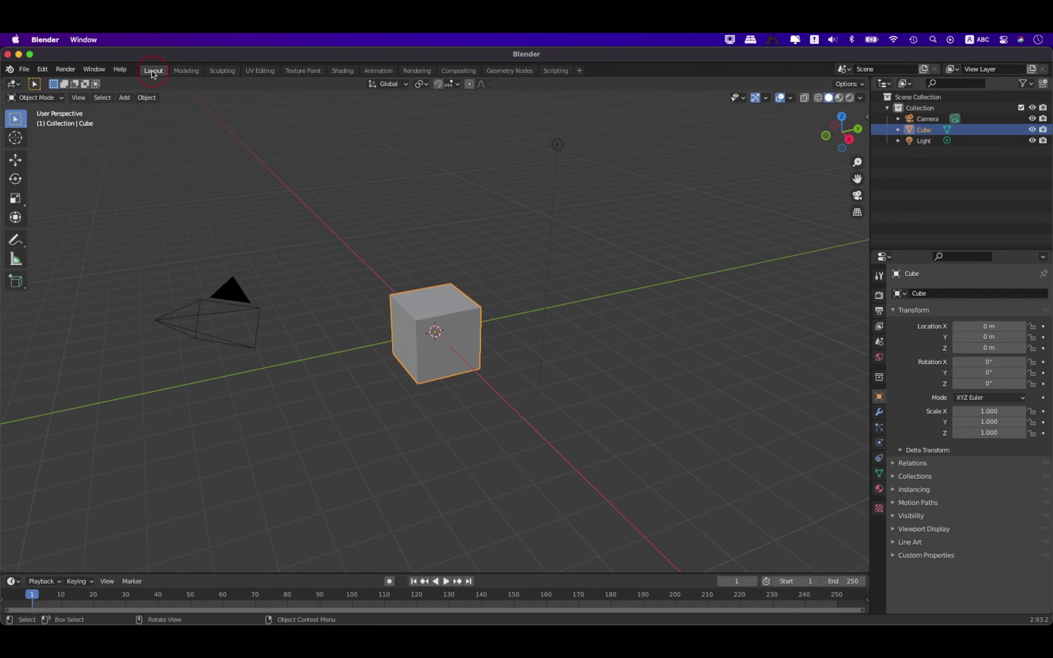
{"action": "left_click", "coordinate": [197, 73]}
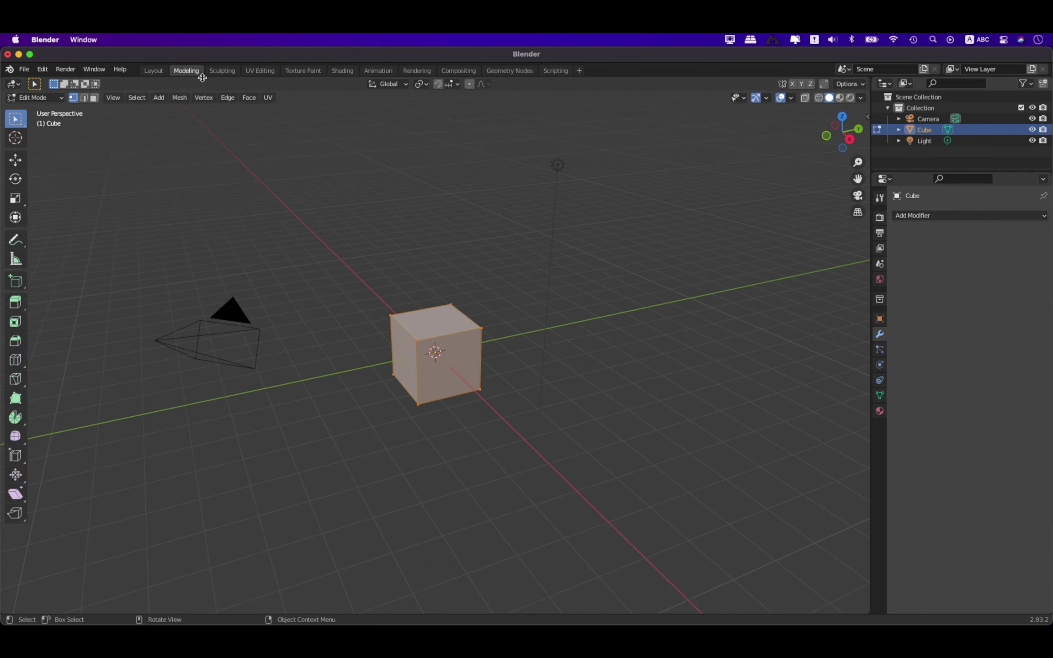
{"action": "left_click", "coordinate": [229, 77]}
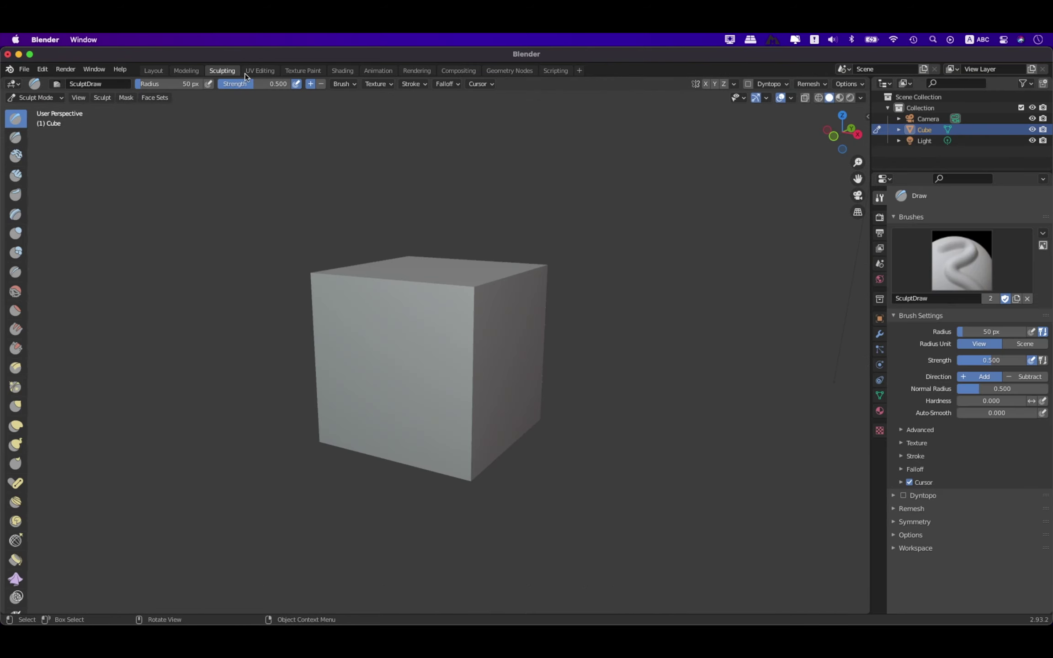
{"action": "left_click", "coordinate": [256, 73]}
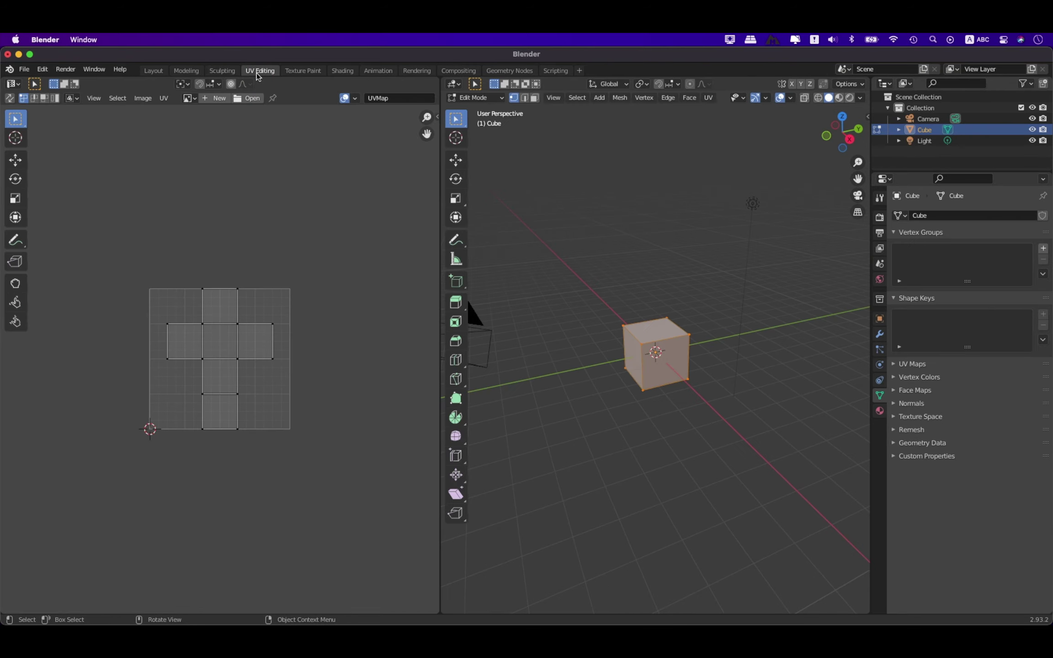
{"action": "left_click", "coordinate": [296, 72]}
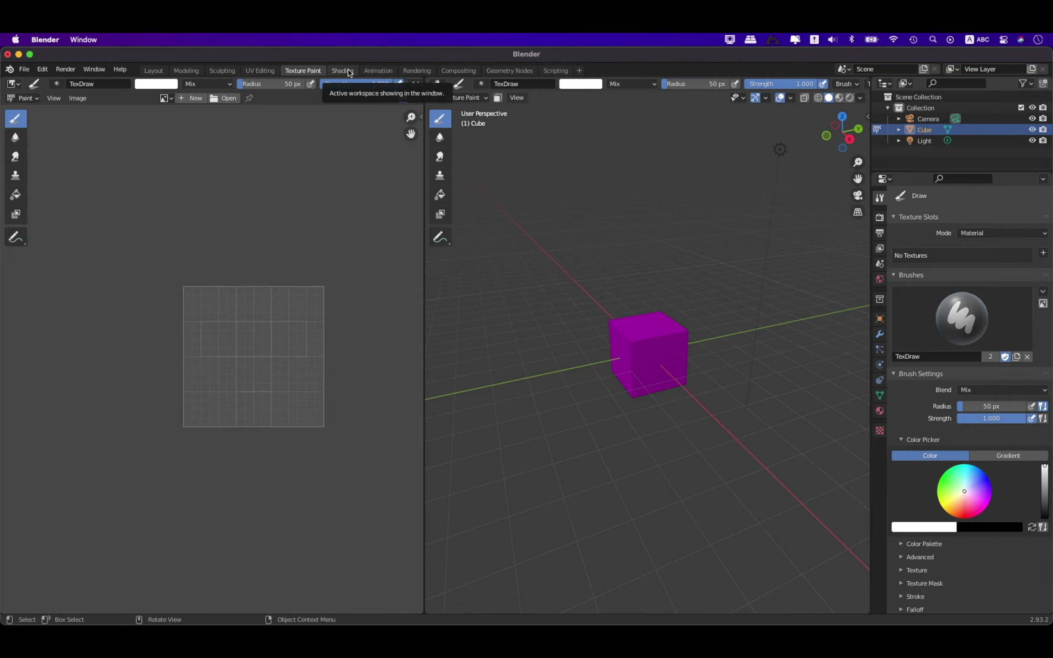
- Cycle through Shading, Animation, Rendering, Compositing, Geometry Nodes and Scripting workspaces
{"action": "left_click", "coordinate": [348, 70]}
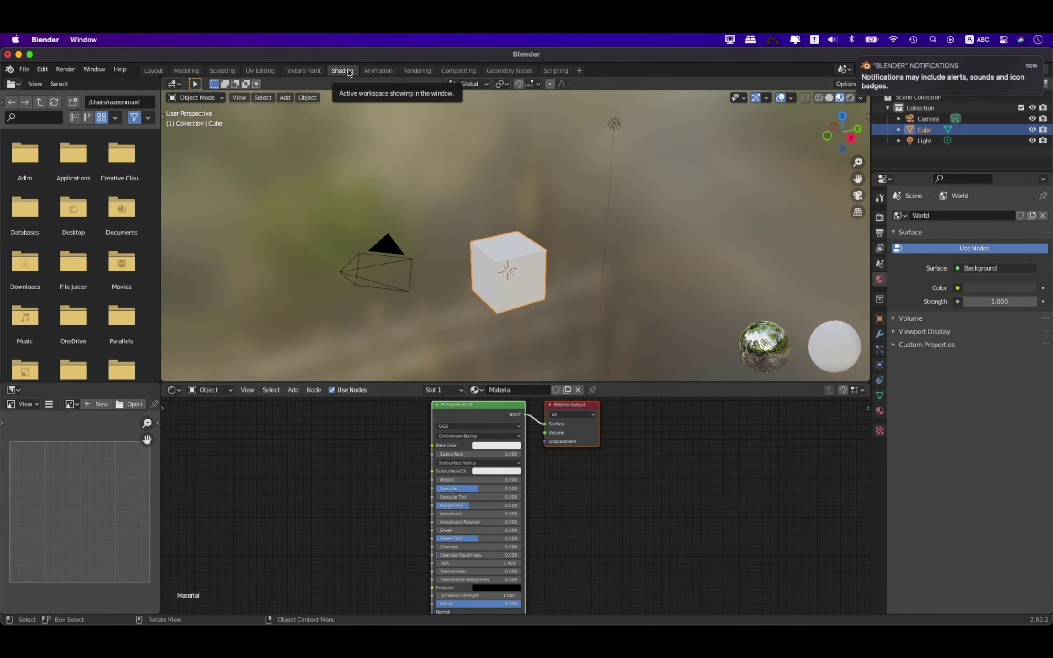
{"action": "left_click", "coordinate": [374, 73]}
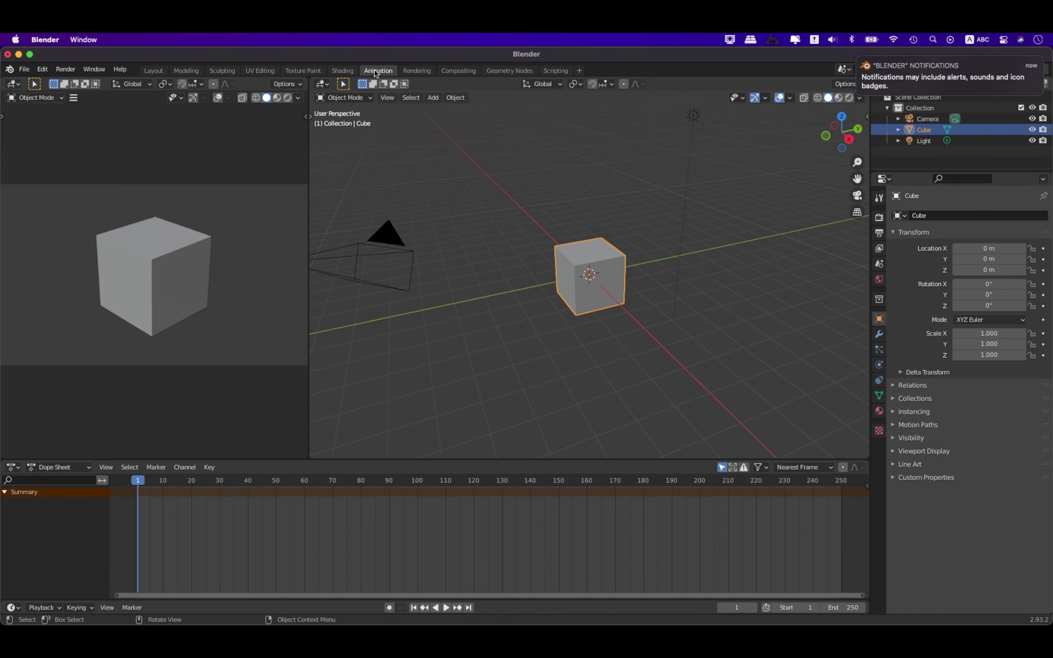
{"action": "left_click", "coordinate": [857, 57]}
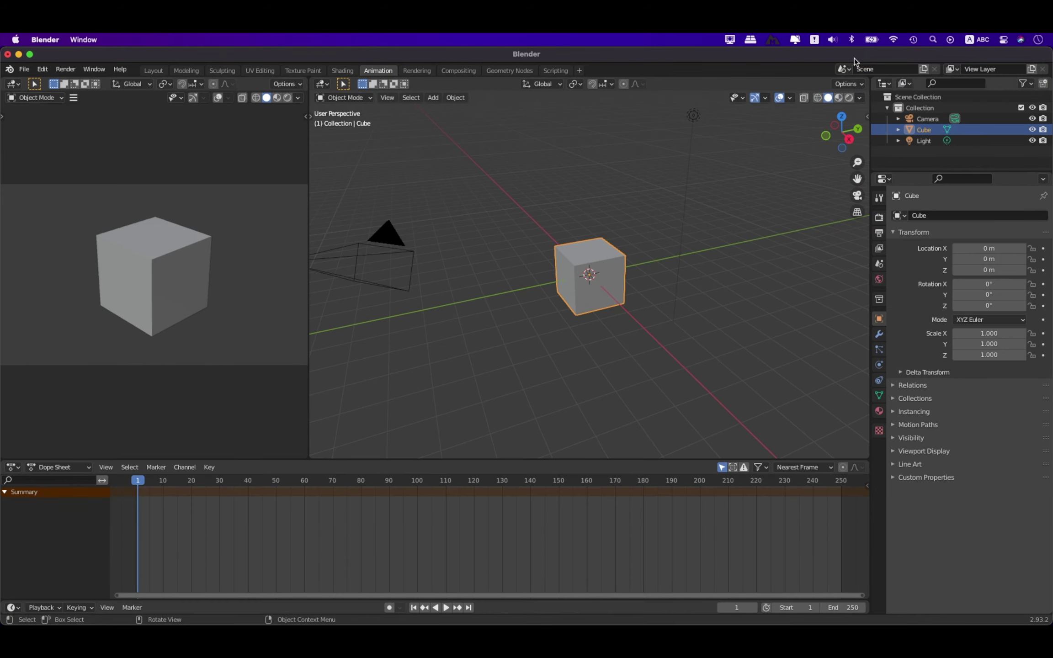
{"action": "left_click", "coordinate": [421, 72]}
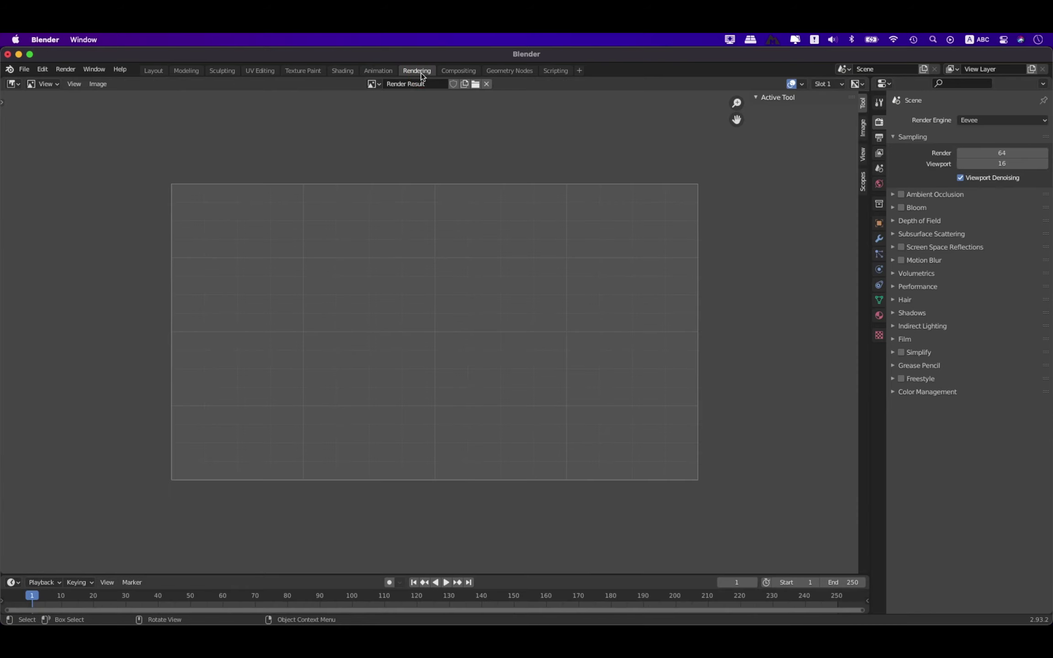
{"action": "left_click", "coordinate": [459, 73]}
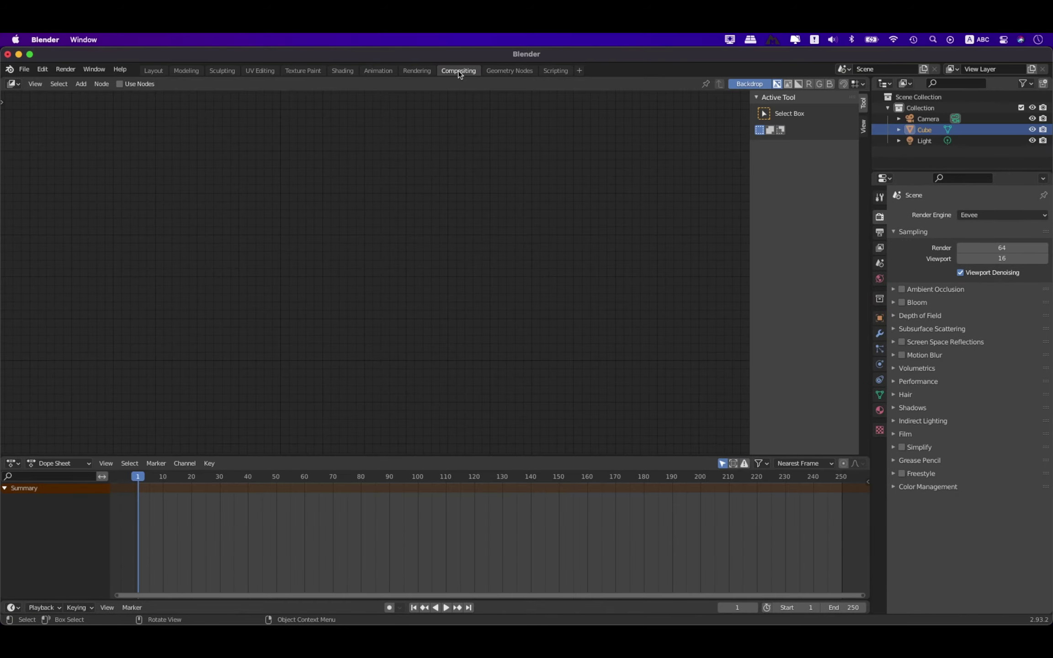
{"action": "left_click", "coordinate": [509, 72]}
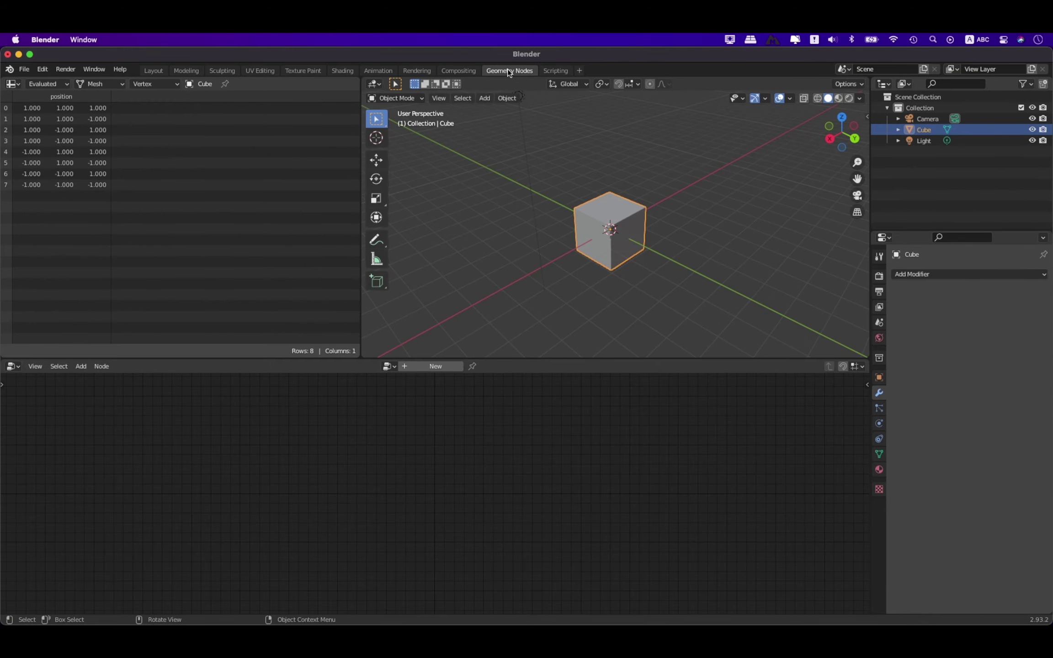
{"action": "left_click", "coordinate": [555, 70]}
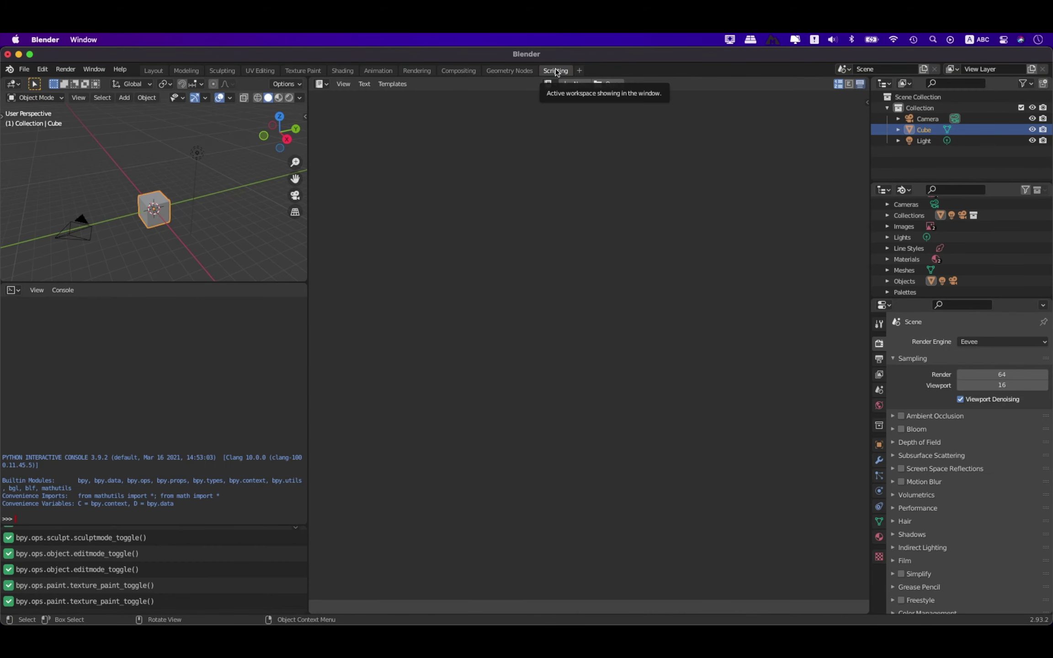
- Browse the add-workspace list and re-confirm the scene name unchanged
{"action": "left_click", "coordinate": [579, 71]}
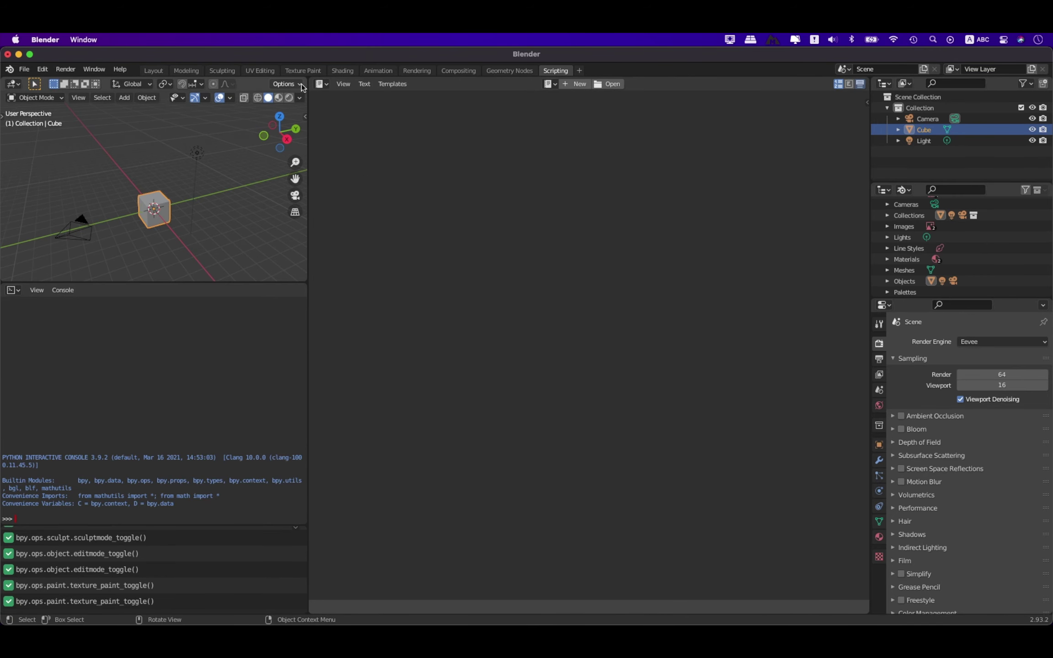
{"action": "left_click", "coordinate": [952, 69]}
{"action": "double_click", "coordinate": [906, 69]}
{"action": "key", "text": "Return"}
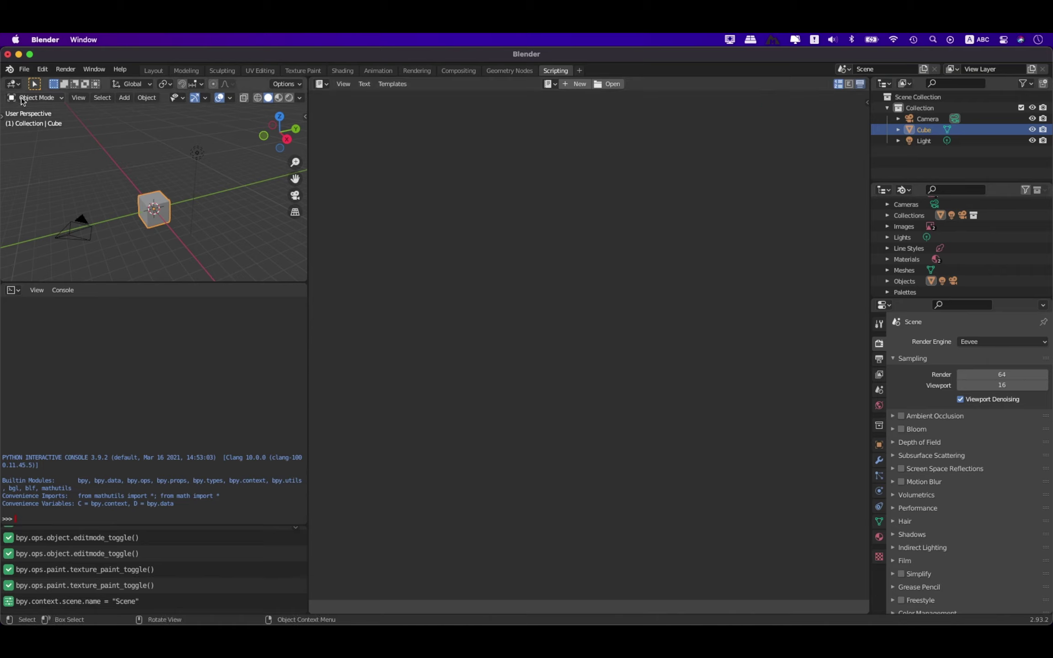
- Make Tweak the active tool, browse the view, transform, shading and File menus, ending in UV Editing
{"action": "left_click", "coordinate": [30, 83]}
{"action": "left_click", "coordinate": [58, 101]}
{"action": "left_click", "coordinate": [76, 97]}
{"action": "left_click", "coordinate": [286, 84]}
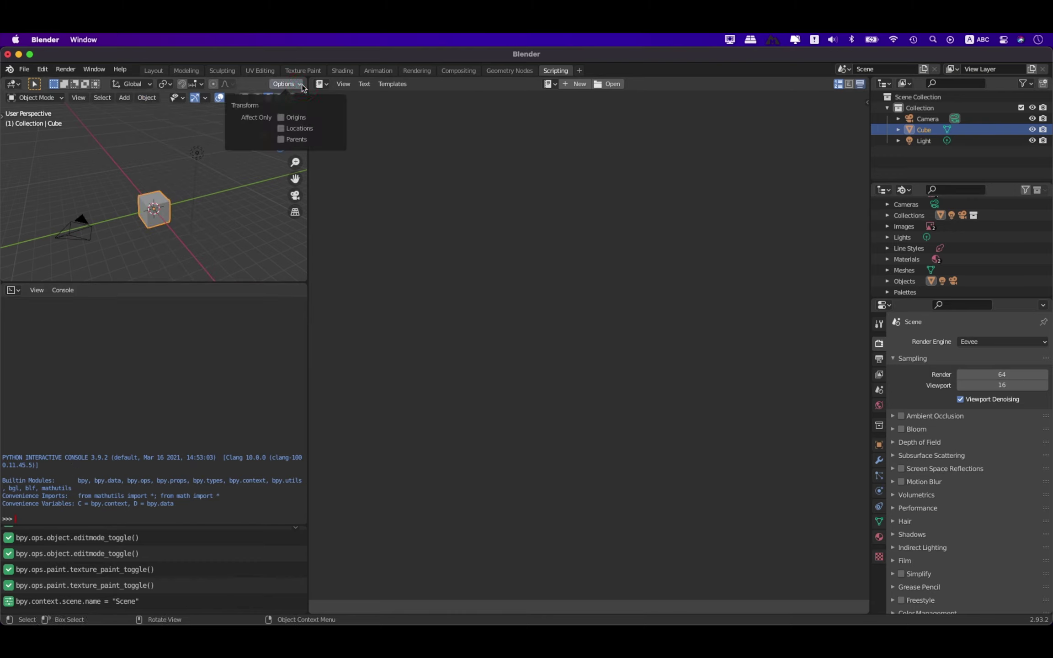
{"action": "left_click", "coordinate": [301, 98]}
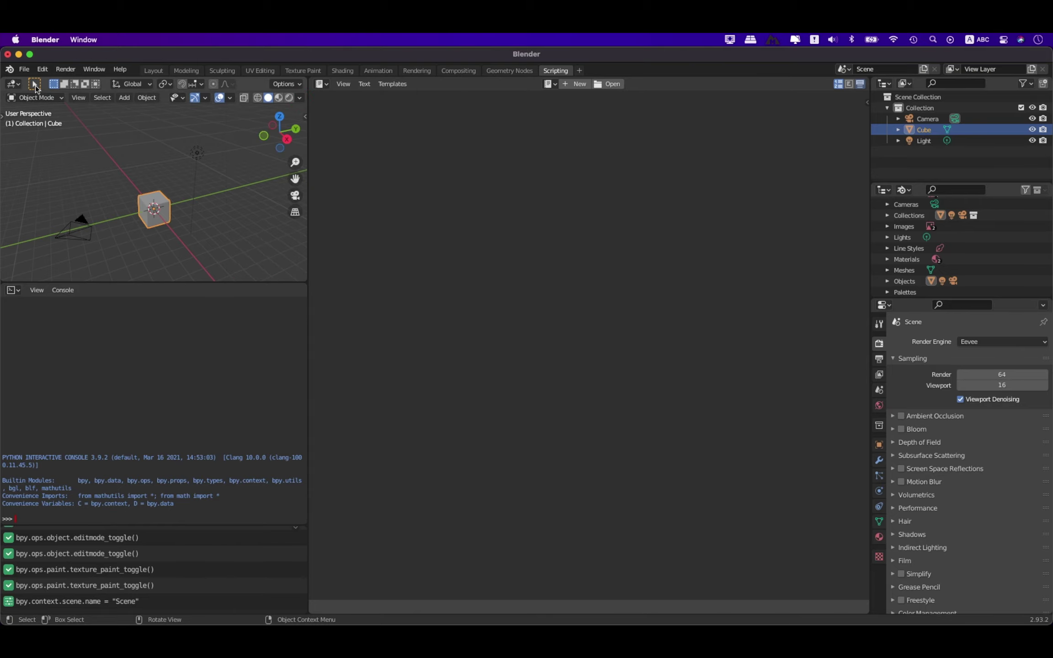
{"action": "left_click", "coordinate": [30, 71]}
{"action": "left_click", "coordinate": [256, 72]}
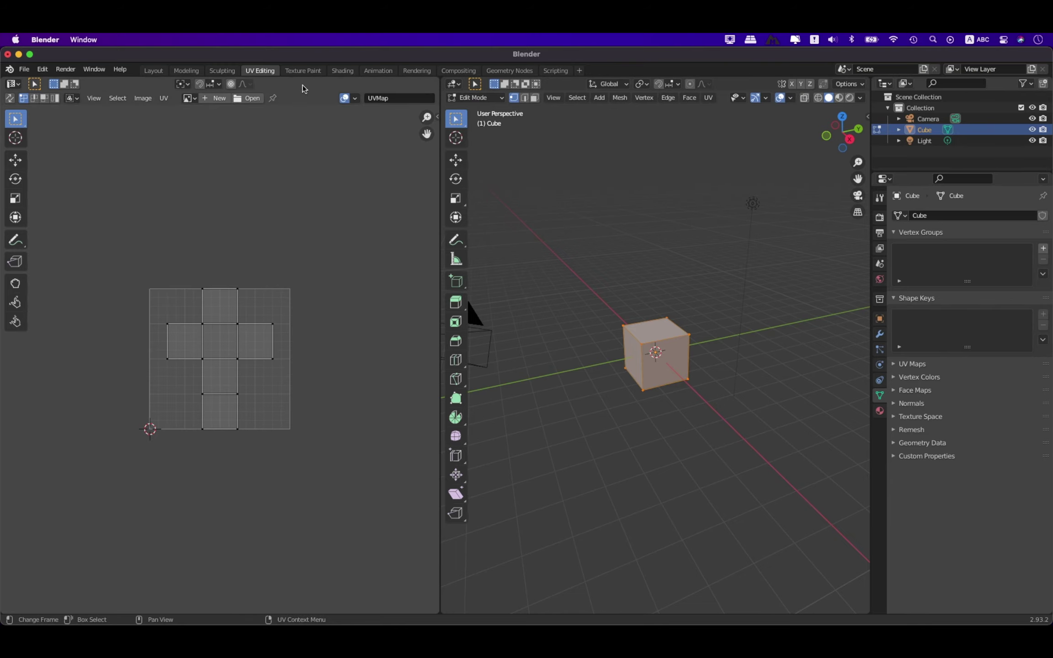
- Cycle again from Texture Paint through to Scripting, then open the Blender logo menu
{"action": "left_click", "coordinate": [302, 71]}
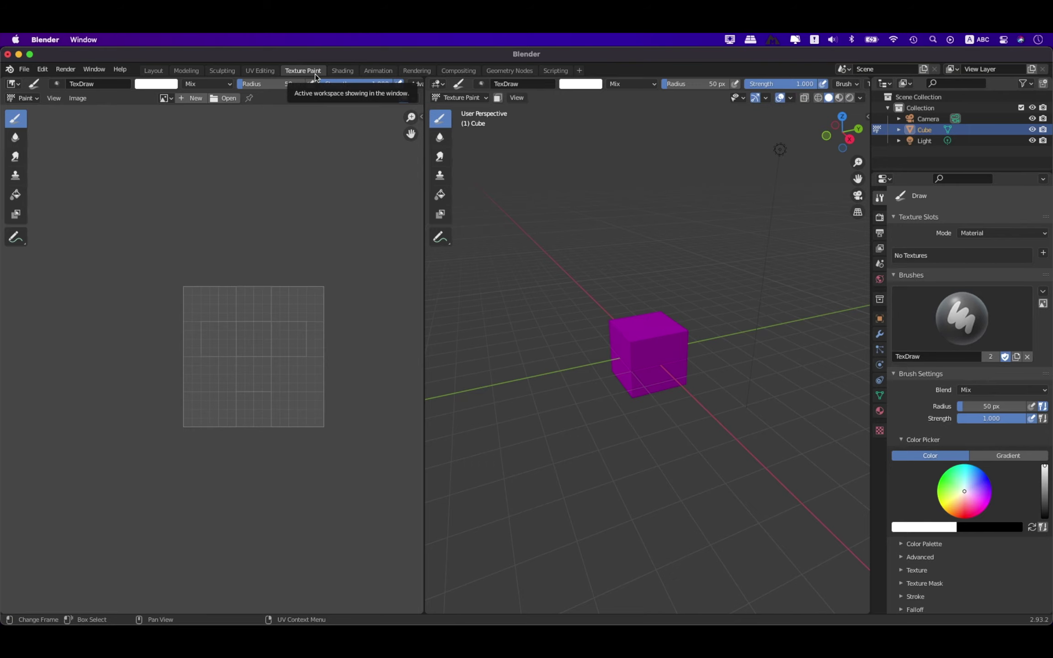
{"action": "left_click", "coordinate": [346, 71]}
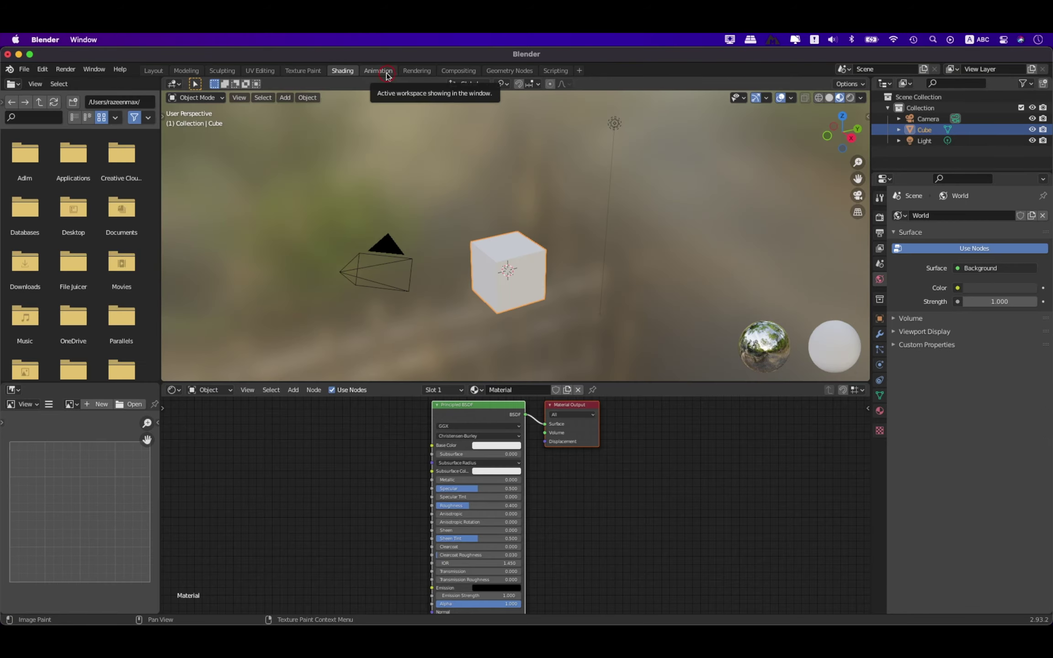
{"action": "left_click", "coordinate": [379, 71]}
{"action": "left_click", "coordinate": [414, 71]}
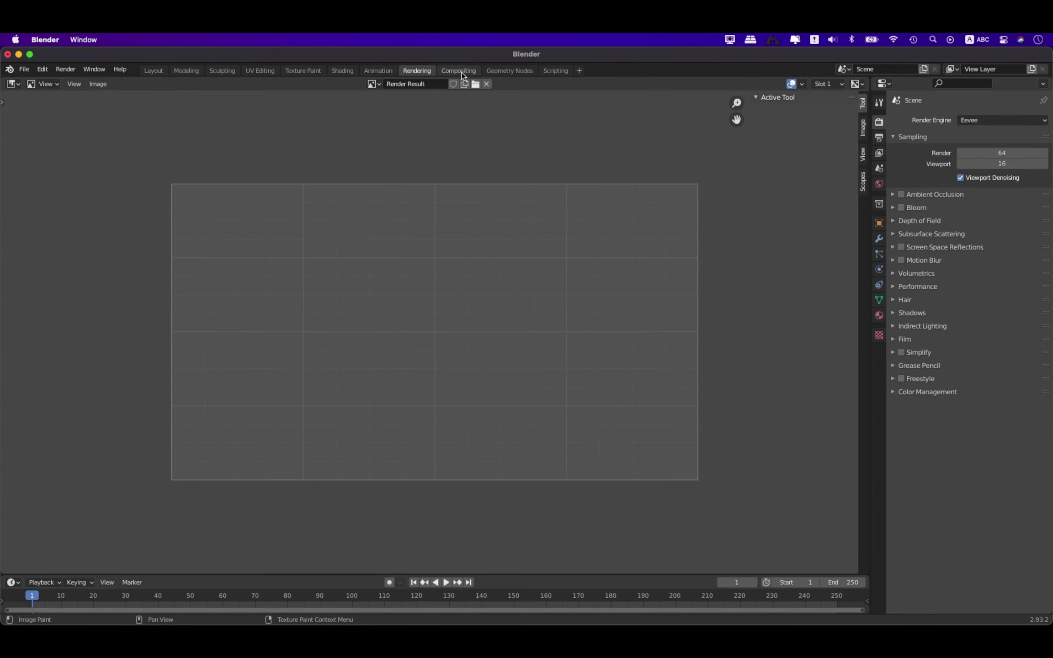
{"action": "left_click", "coordinate": [459, 71]}
{"action": "left_click", "coordinate": [508, 72]}
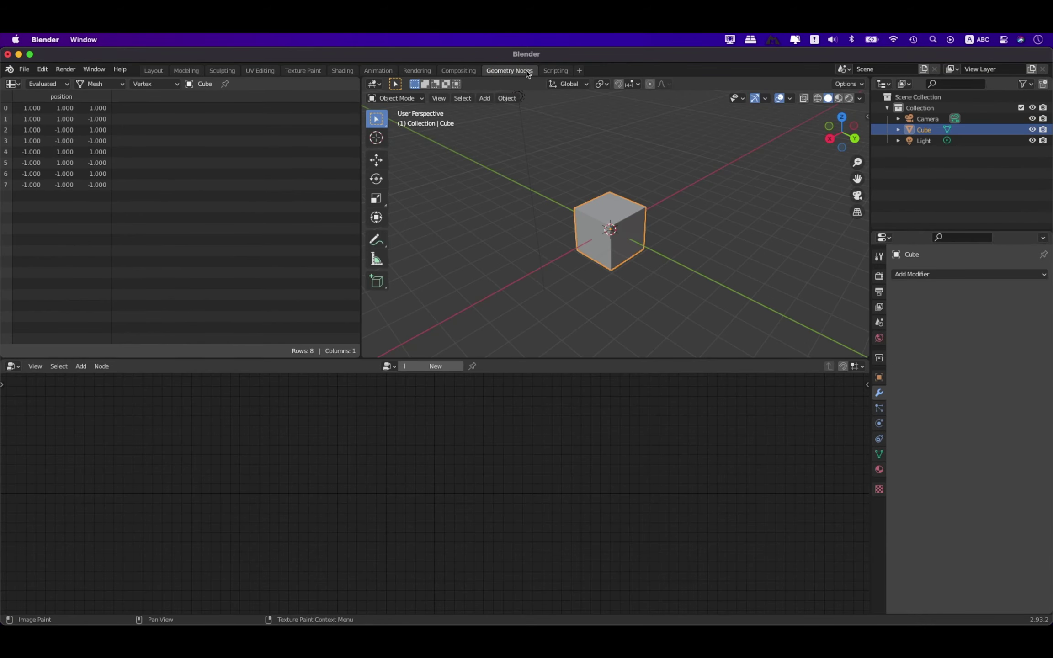
{"action": "left_click", "coordinate": [547, 73]}
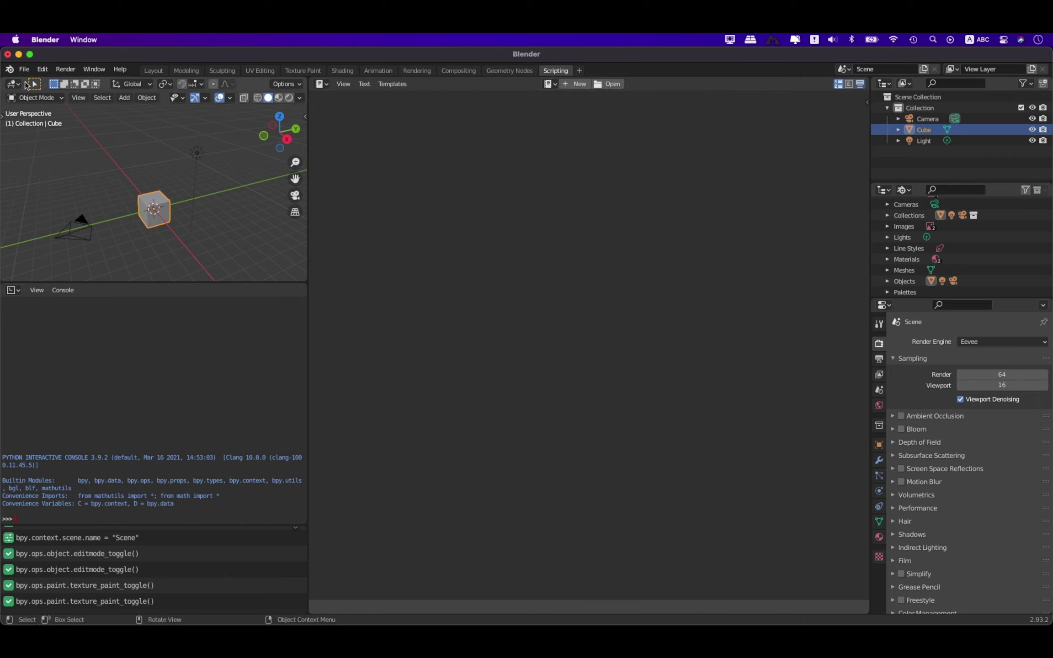
{"action": "left_click", "coordinate": [11, 69]}
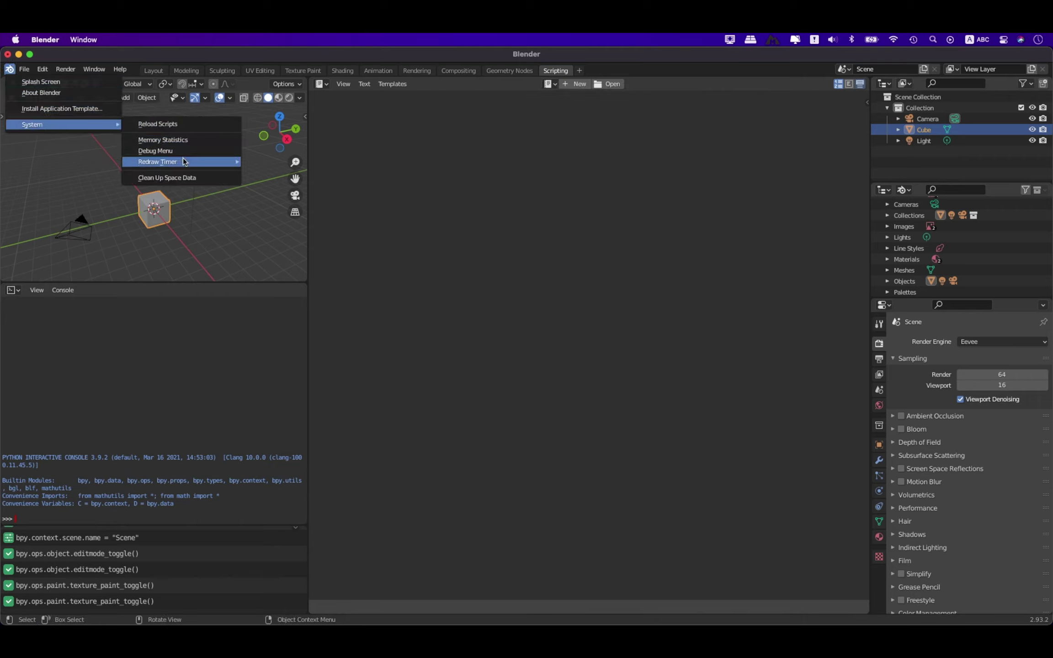
- Quit Blender, discarding the untitled file without saving
{"action": "left_click", "coordinate": [52, 39]}
{"action": "left_click", "coordinate": [66, 107]}
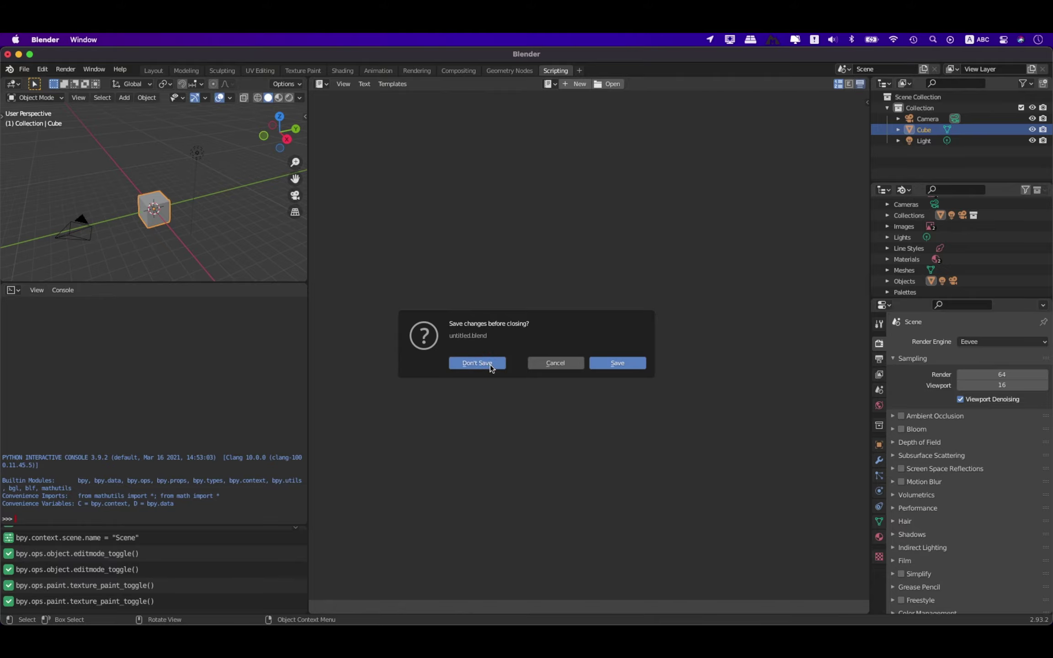
{"action": "left_click", "coordinate": [493, 364]}
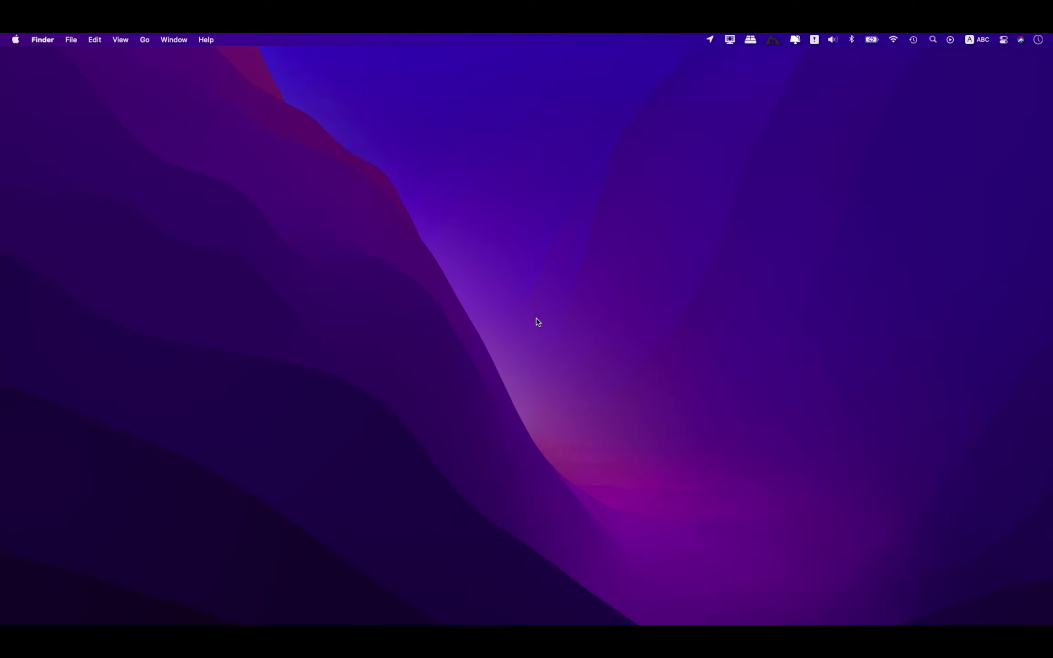